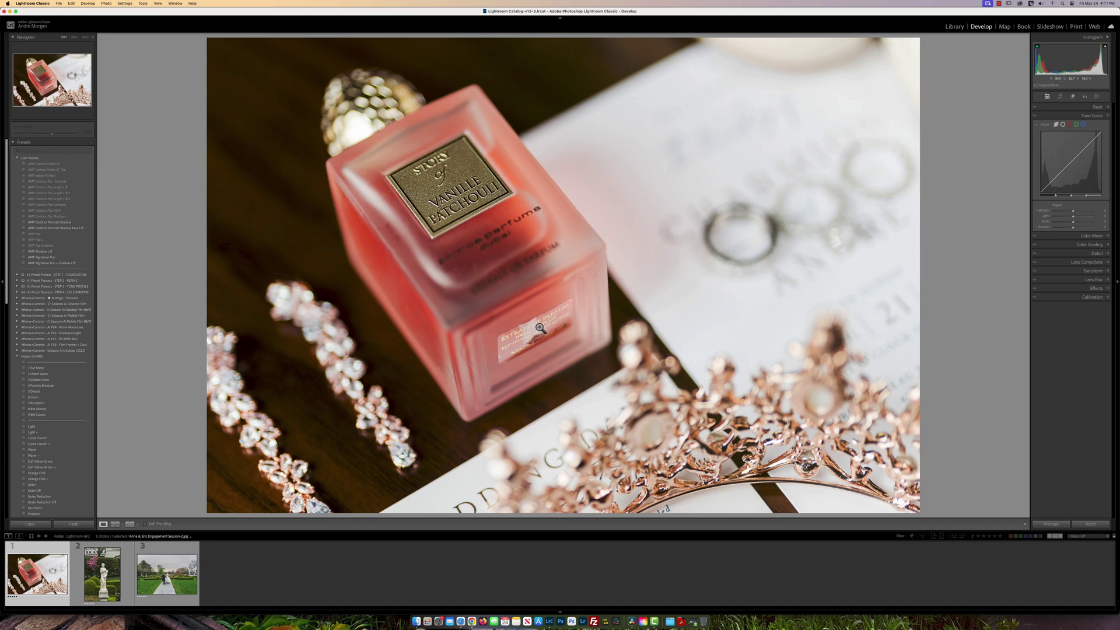
Step: Preview the garden statue photo, then the bride-and-groom photo, in the filmstrip
click(115, 573)
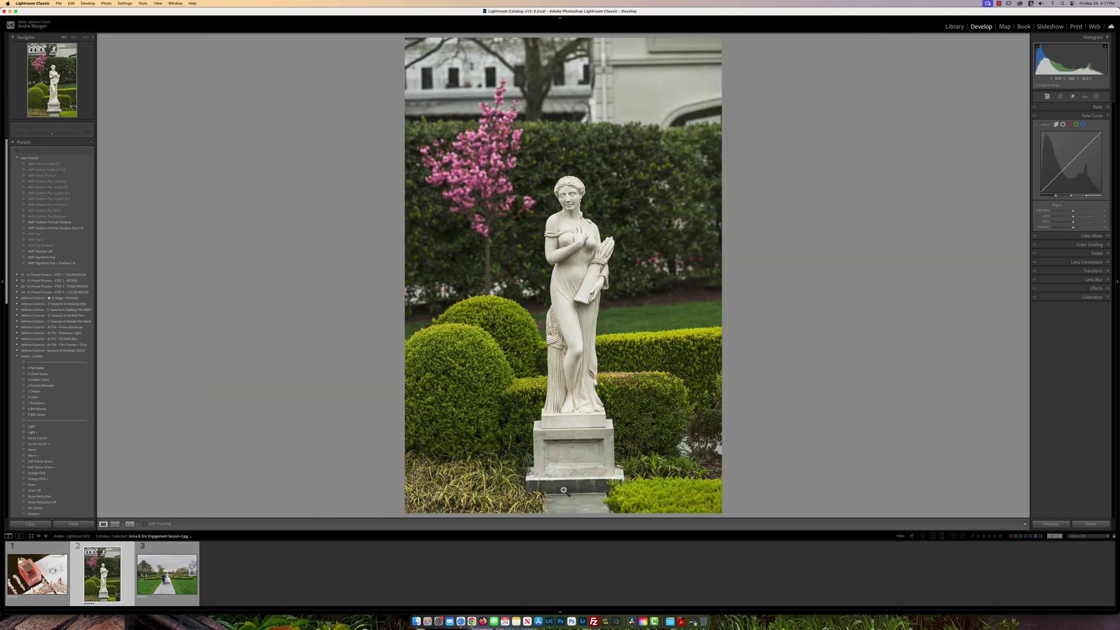
click(163, 582)
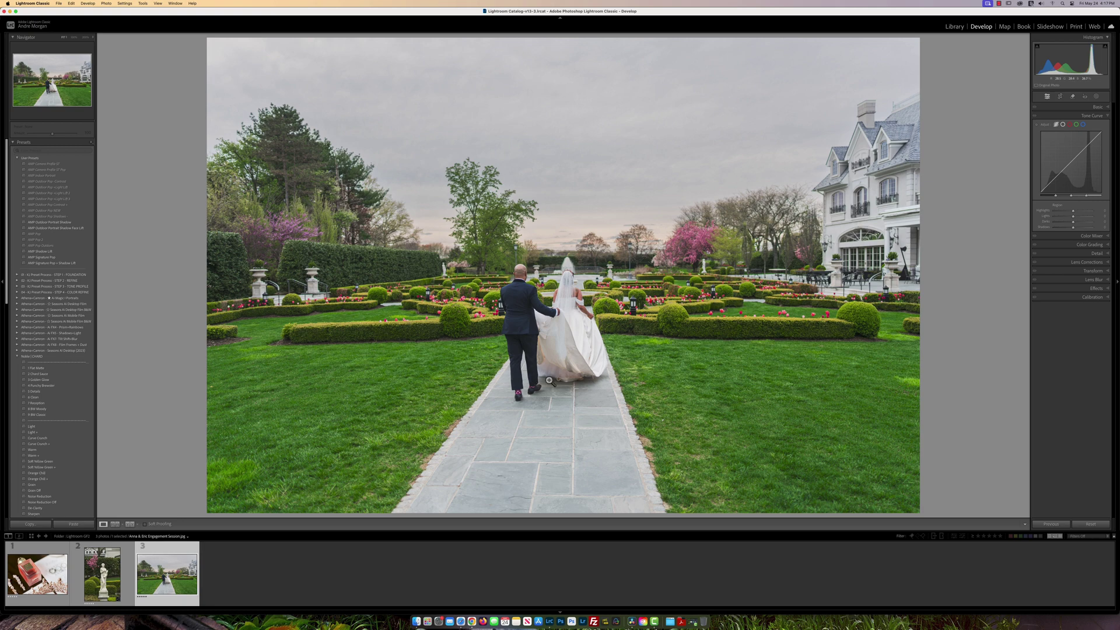
Step: On the perfume bottle photo, paint the Remove brush over the sticker on the bottle's lower front
click(30, 586)
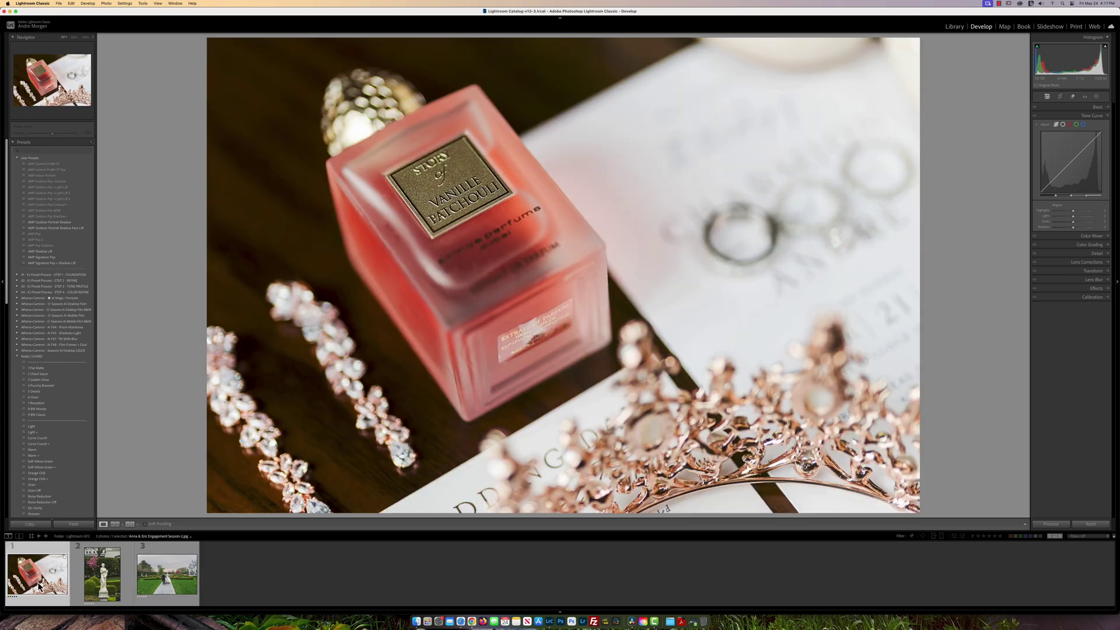
click(1074, 98)
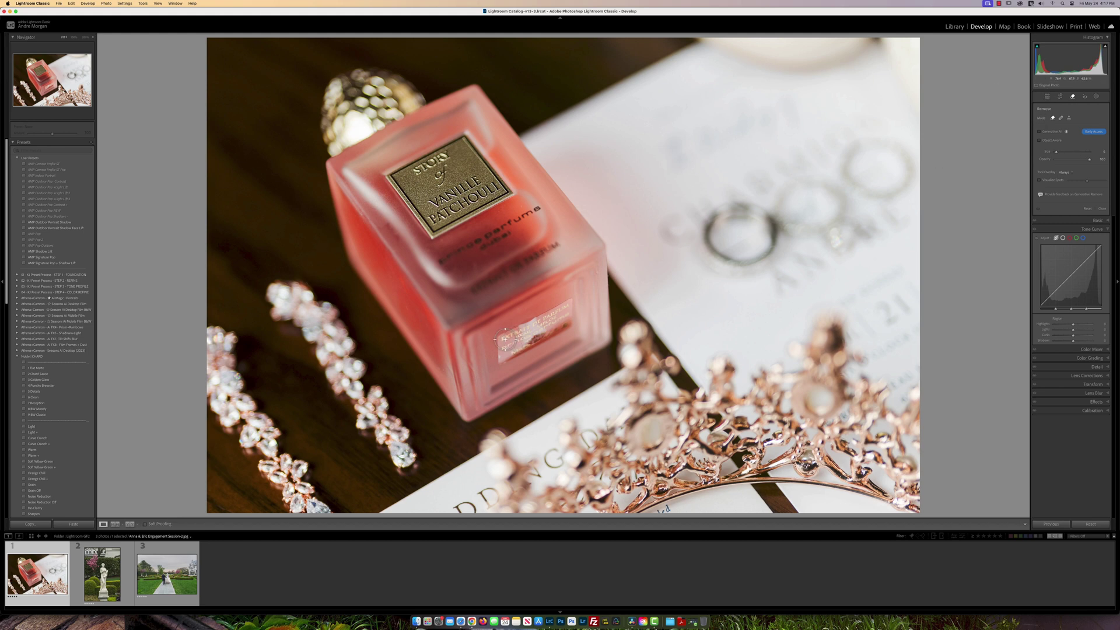
mouse_move(499, 337)
mouse_down()
mouse_move(574, 299)
mouse_move(573, 320)
mouse_move(554, 336)
mouse_move(498, 360)
mouse_move(499, 341)
mouse_move(568, 315)
mouse_move(507, 351)
mouse_up()
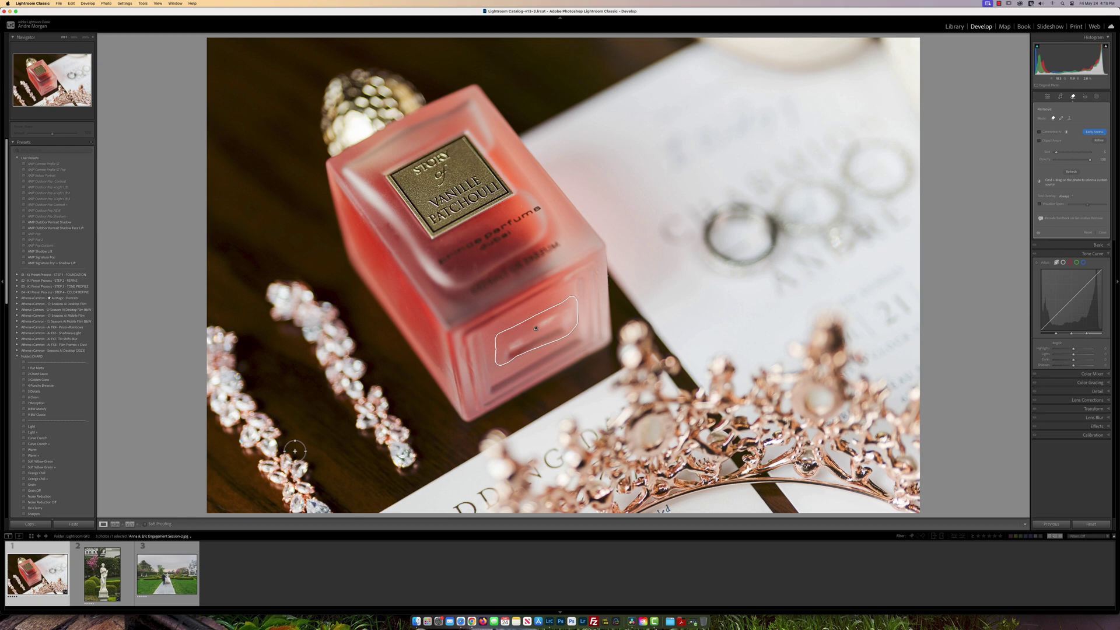
key(Escape)
Step: Paint the Remove brush over the whole statue in the garden photo
click(119, 581)
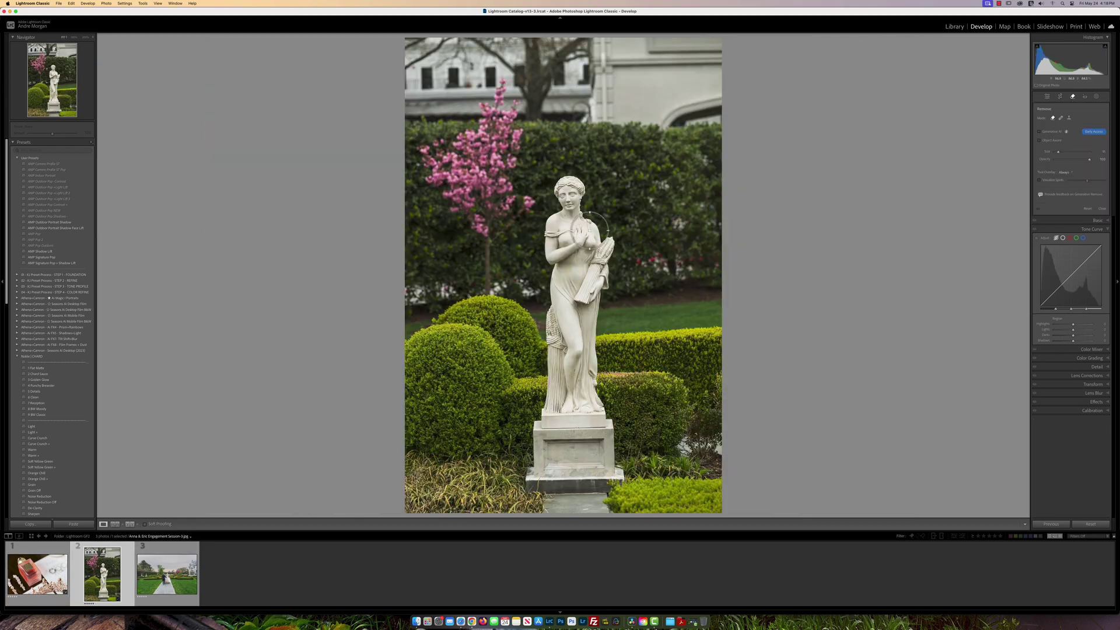
scroll(591, 227, up, 3)
mouse_move(569, 187)
mouse_down()
mouse_move(534, 479)
mouse_move(603, 486)
mouse_move(596, 273)
mouse_move(579, 198)
mouse_move(579, 466)
mouse_move(564, 431)
mouse_up()
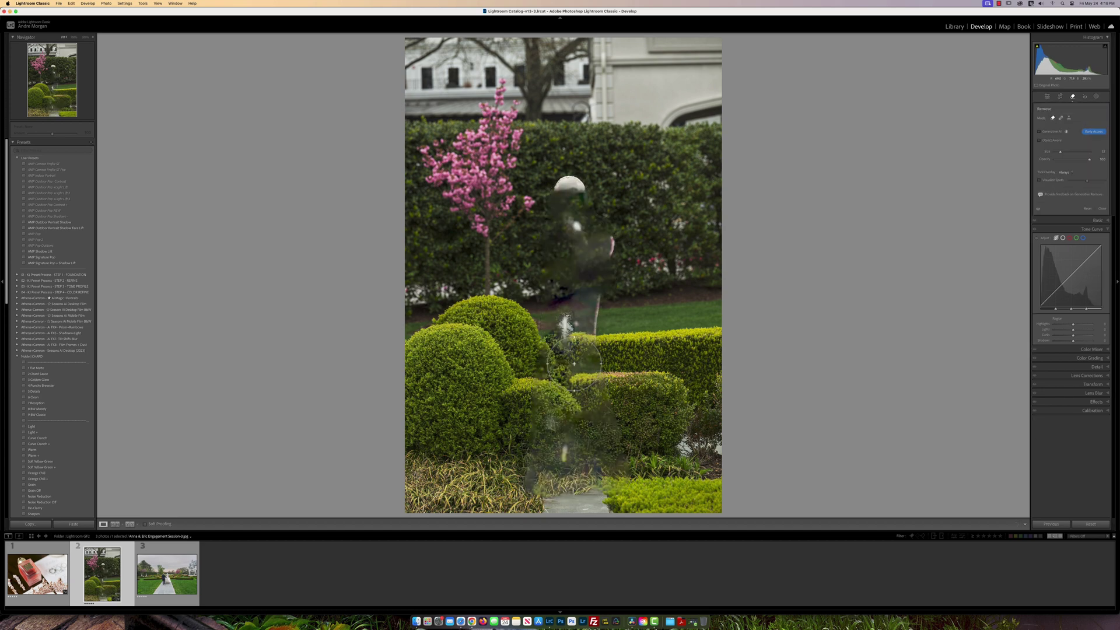
Step: Trial-remove the groom with a smaller brush, reset it, and return to the statue photo
click(168, 582)
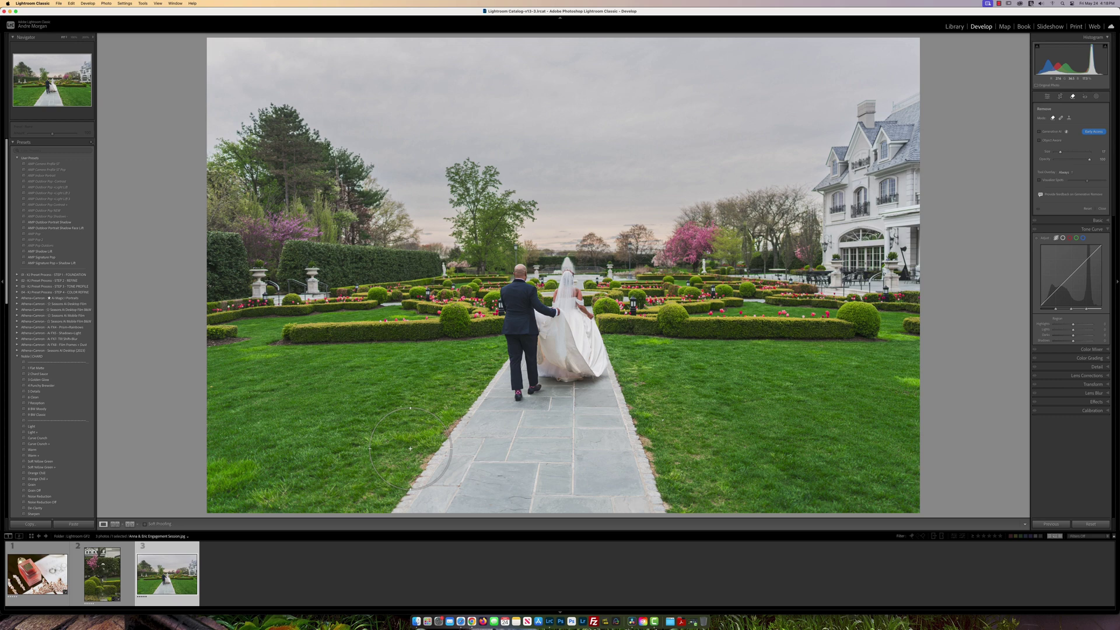
key(bracketleft)
key(bracketleft)
key(bracketleft)
mouse_move(511, 398)
mouse_down()
mouse_move(538, 378)
mouse_move(530, 303)
mouse_move(554, 310)
mouse_move(513, 282)
mouse_move(508, 392)
mouse_up()
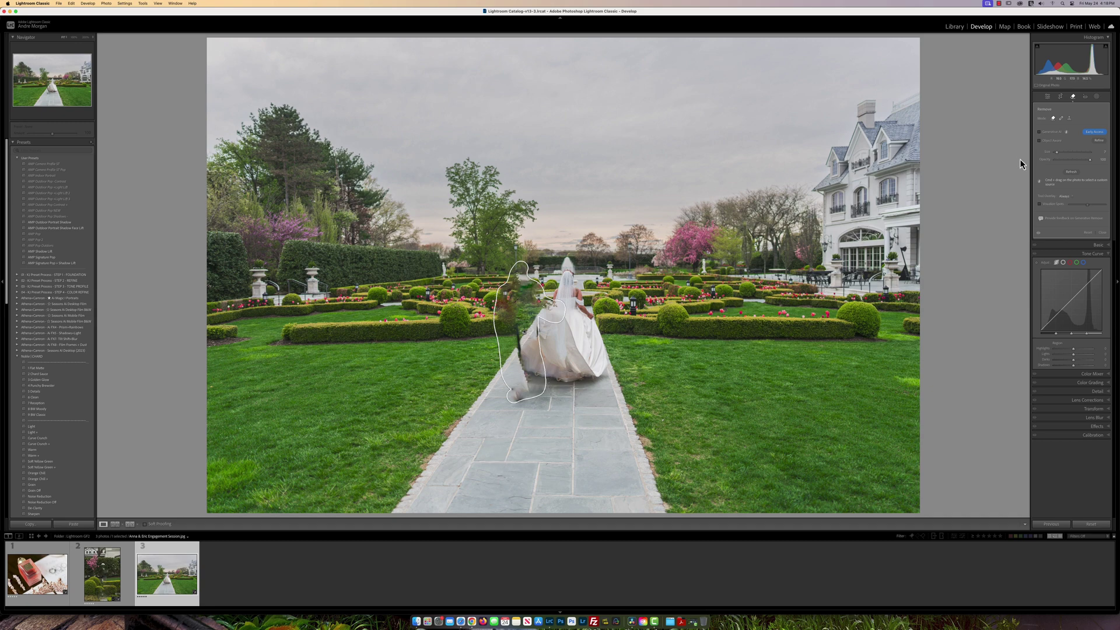
click(1084, 233)
key(Left)
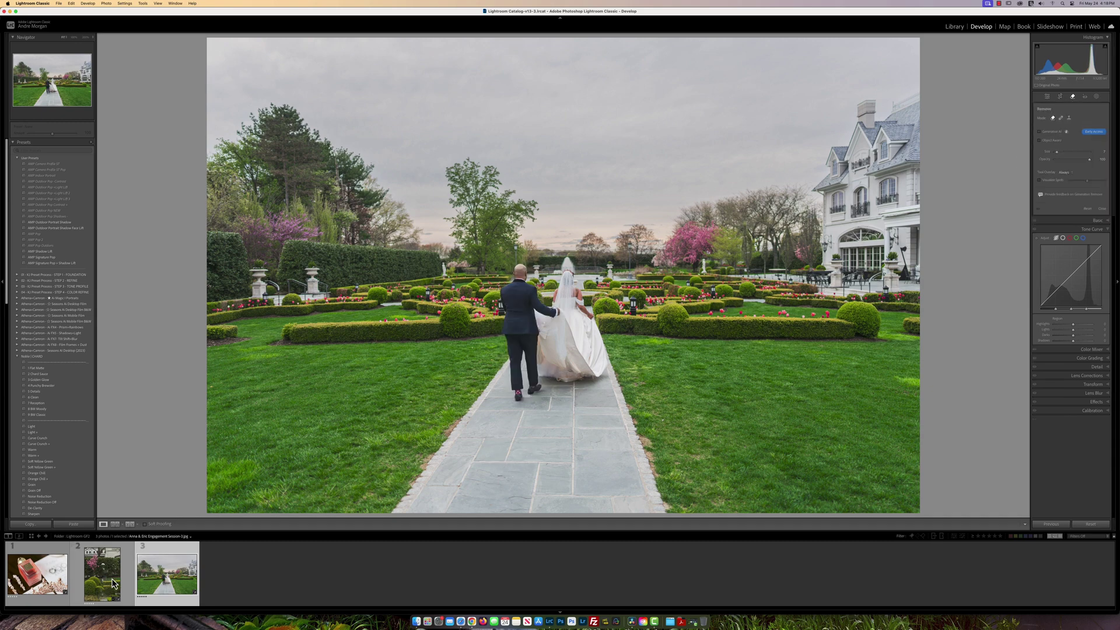
Step: Reset the statue removal, repaint the perfume bottle's lower label, and set mask refinement to Subtract
click(1087, 208)
key(Left)
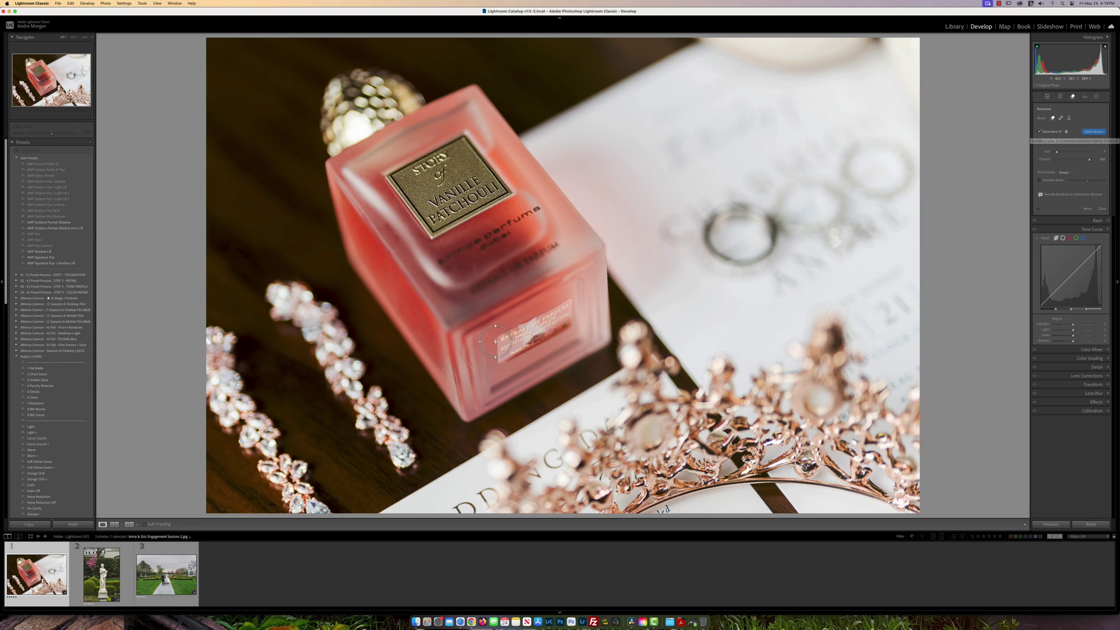
scroll(517, 347, up, 1)
scroll(518, 346, down, 1)
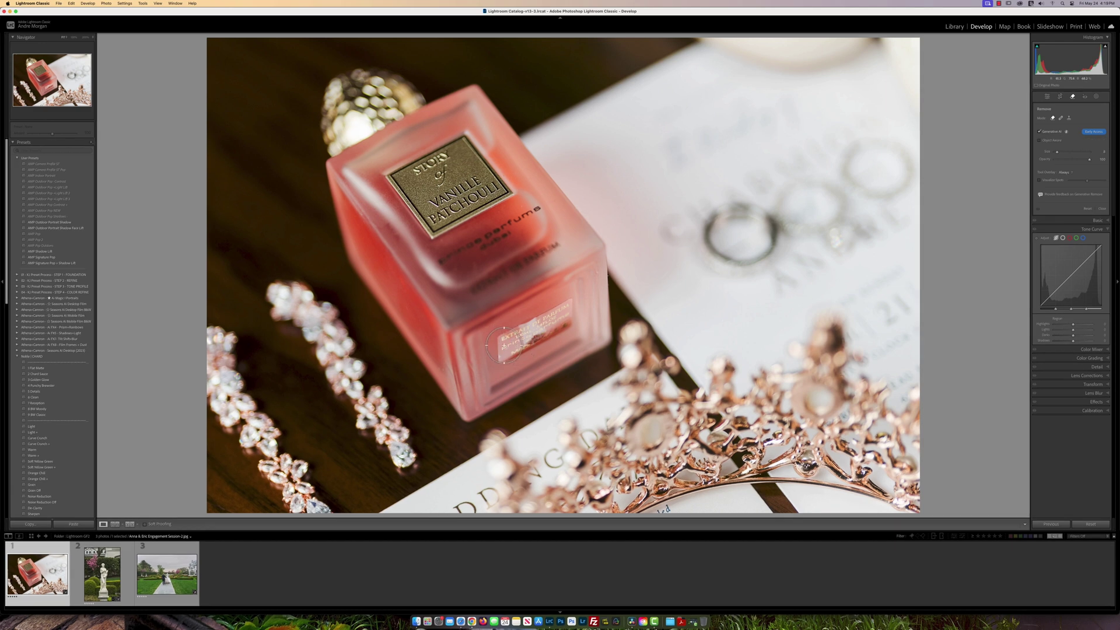
mouse_move(503, 339)
mouse_down()
mouse_move(569, 305)
mouse_move(569, 326)
mouse_move(499, 358)
mouse_move(503, 343)
mouse_move(563, 320)
mouse_move(524, 324)
mouse_move(499, 345)
mouse_up()
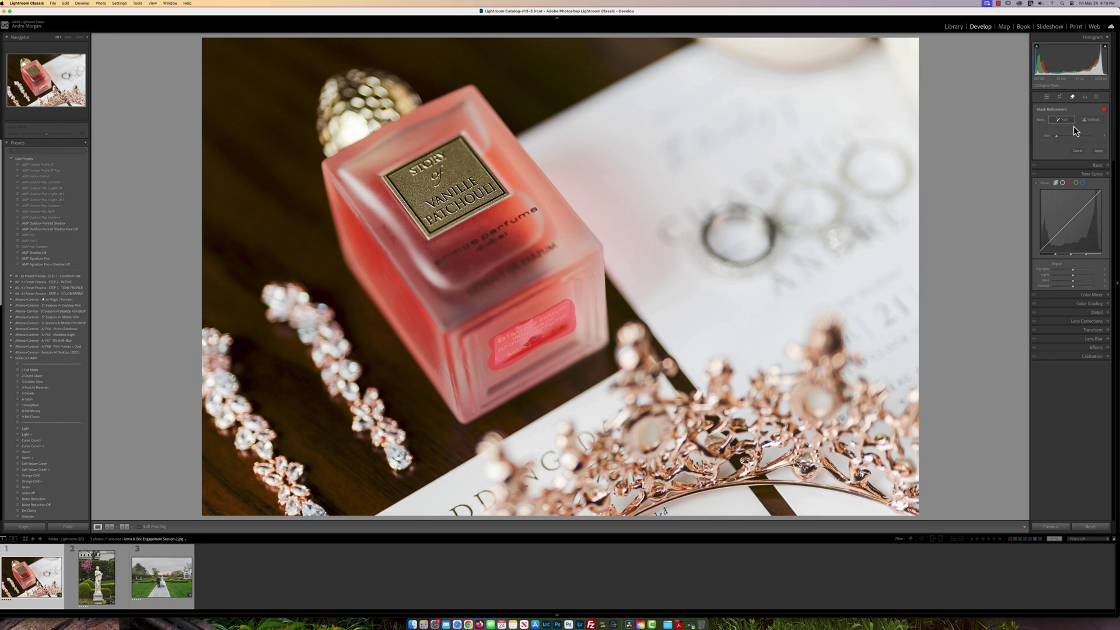
click(1095, 120)
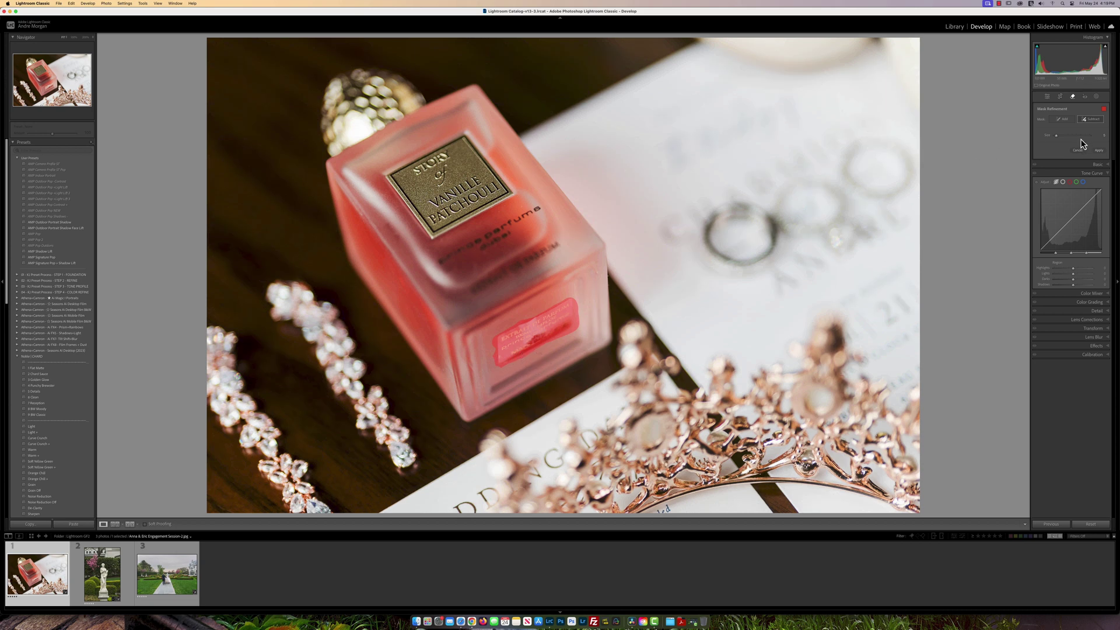
Step: Generate and commit the refined sticker removal, then zoom to 200% to inspect it
click(1100, 153)
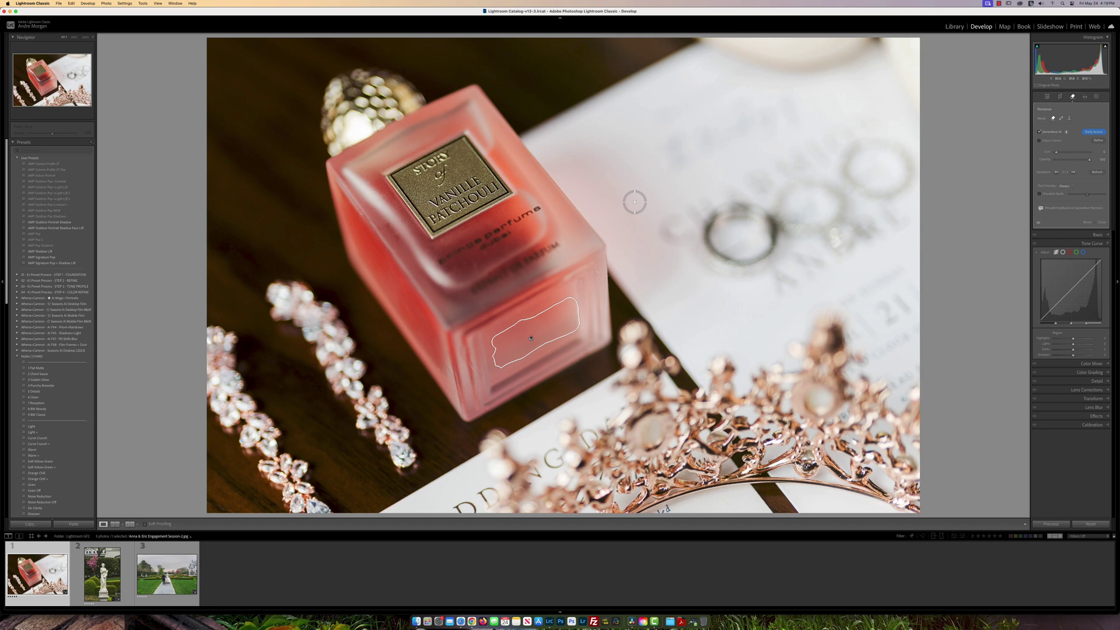
key(Escape)
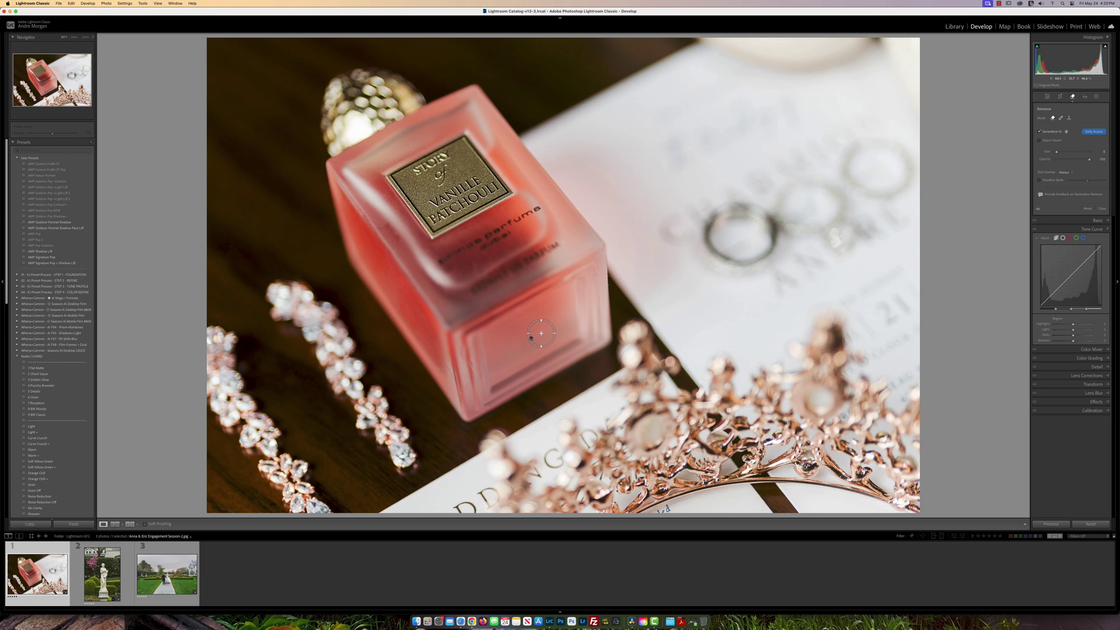
click(86, 36)
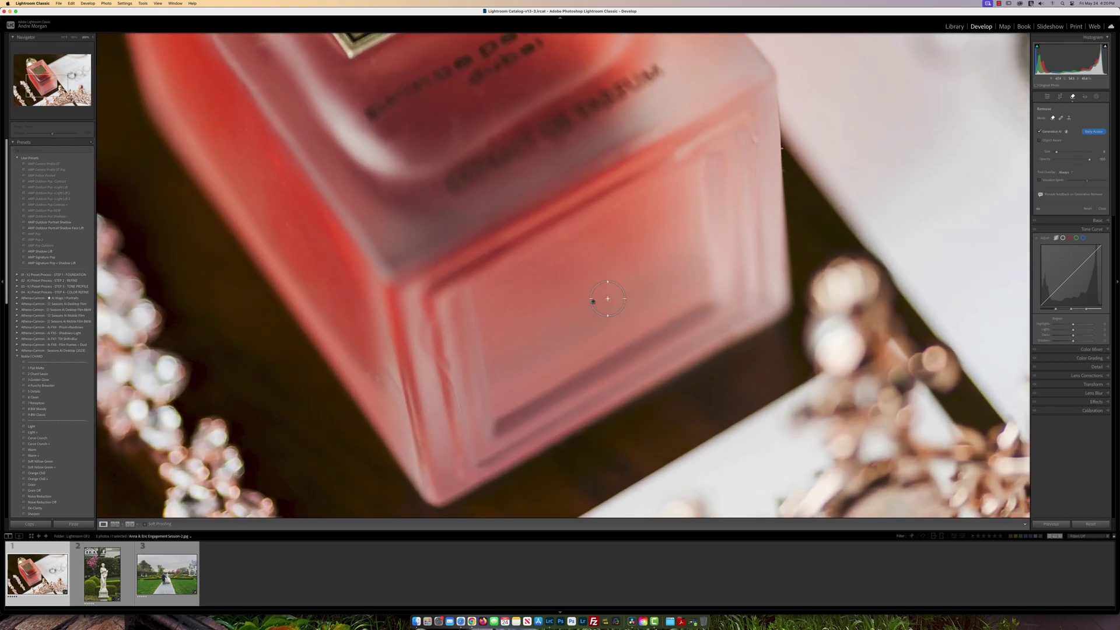
Step: Zoom the perfume photo to 100%, then back to Fit to show the whole photo
click(90, 37)
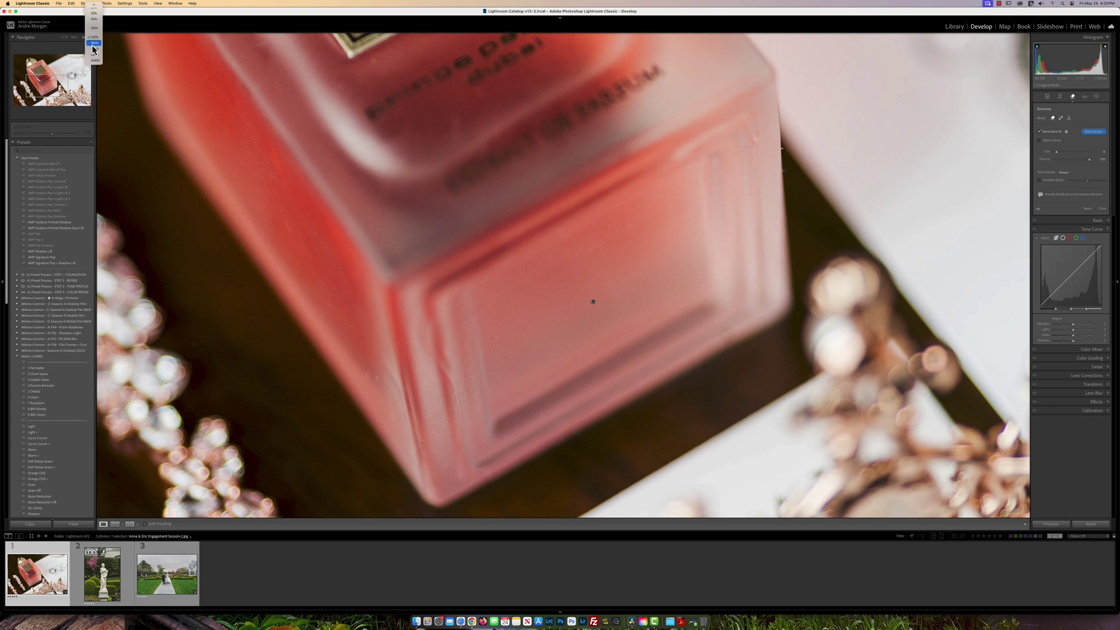
click(97, 31)
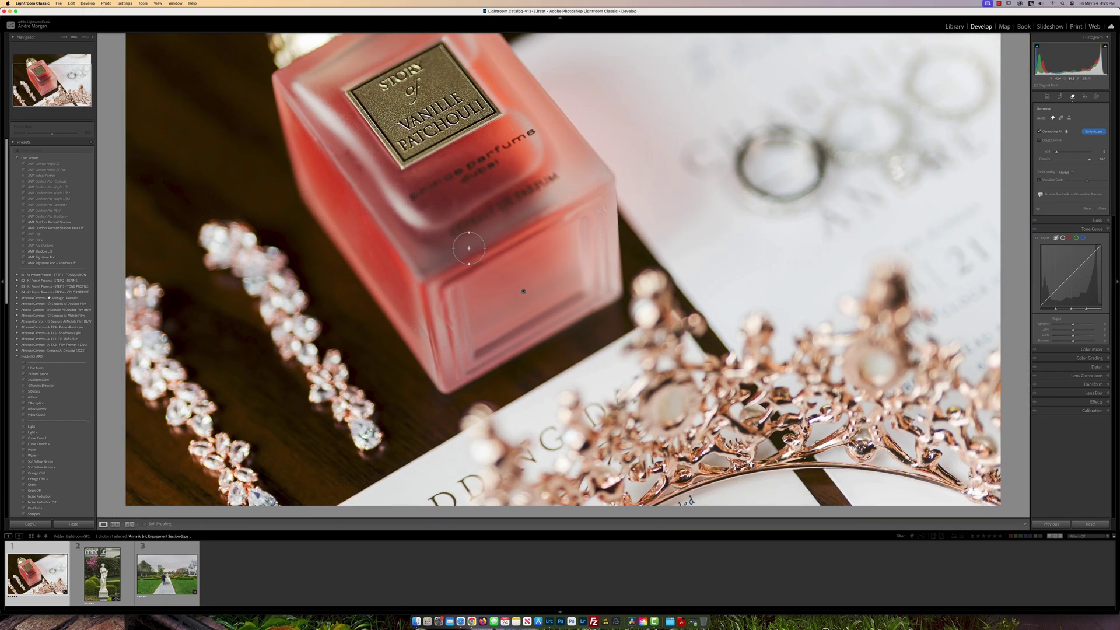
click(94, 39)
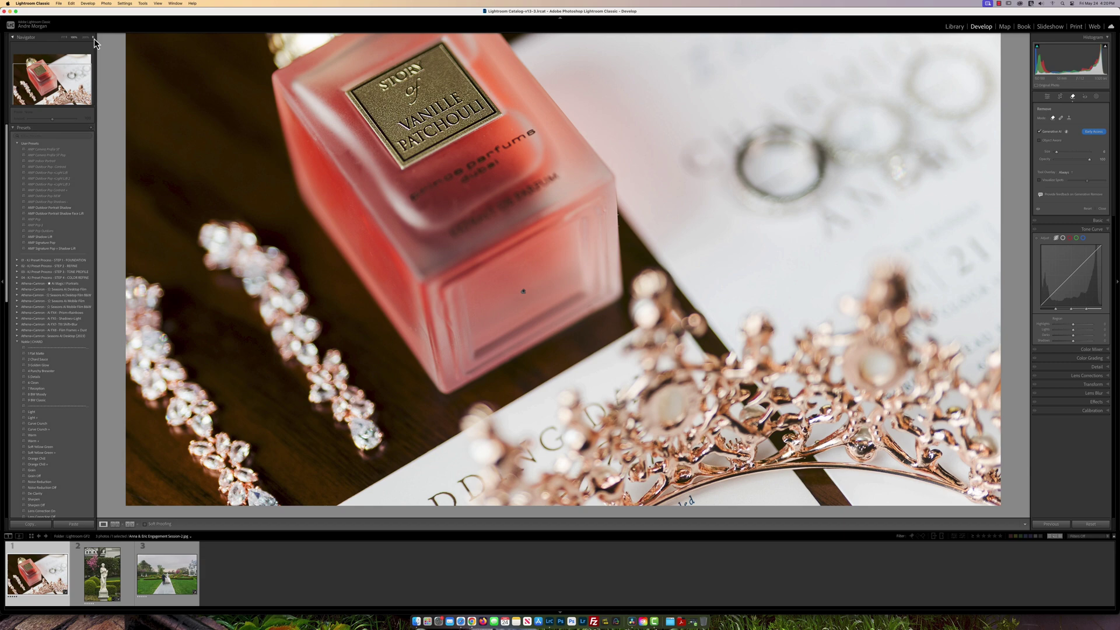
click(92, 37)
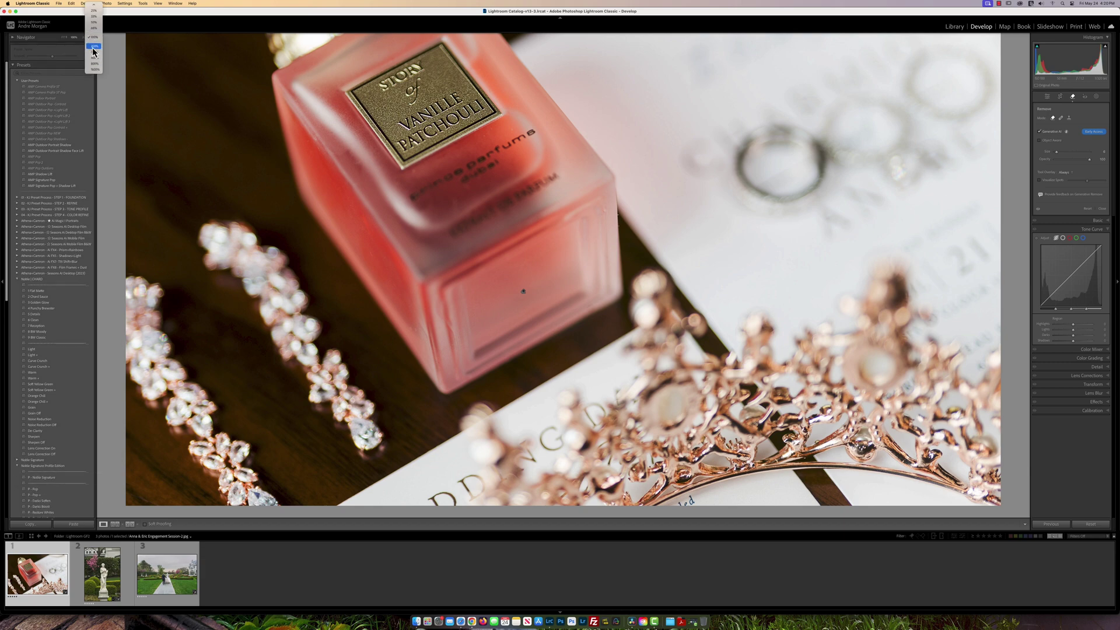
click(96, 28)
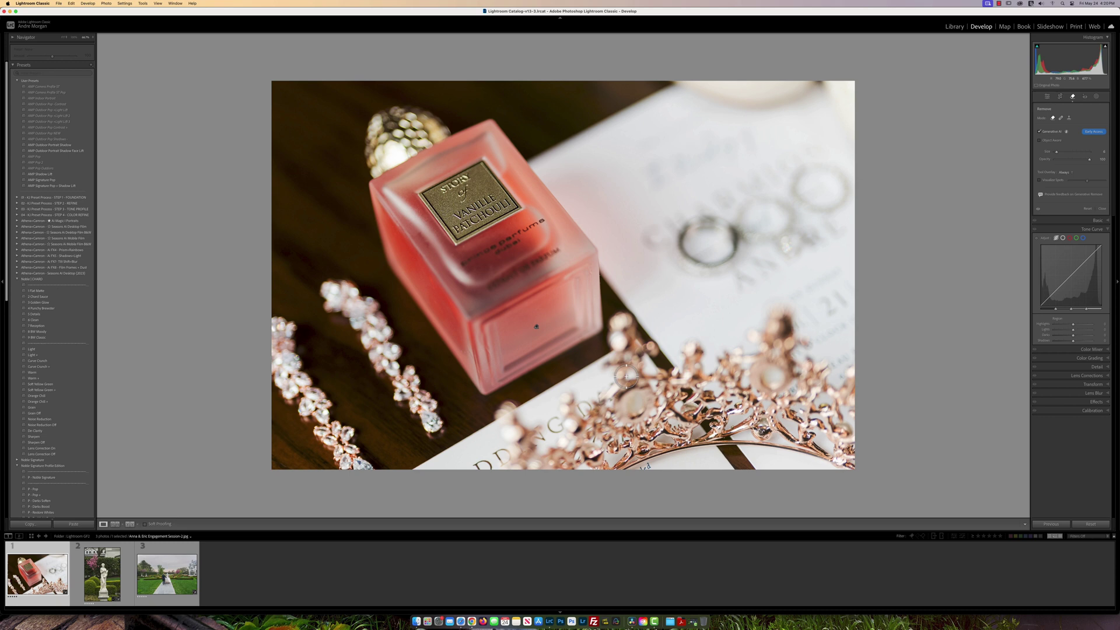
Step: On the garden statue photo, roughly paint over the statue's shoulder and head
click(120, 591)
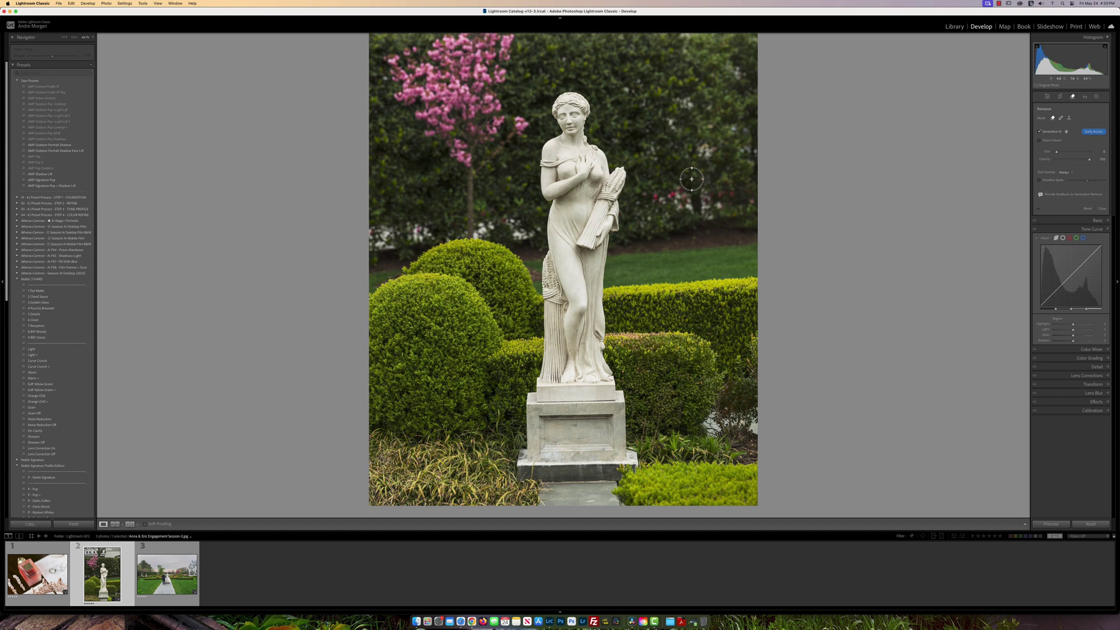
scroll(691, 179, down, 1)
scroll(596, 143, up, 3)
mouse_move(595, 143)
mouse_down()
mouse_move(584, 101)
mouse_move(556, 106)
mouse_move(565, 98)
mouse_move(546, 155)
mouse_move(552, 210)
mouse_move(521, 465)
mouse_move(613, 483)
mouse_move(631, 454)
mouse_move(596, 306)
mouse_move(618, 200)
mouse_move(599, 146)
mouse_up()
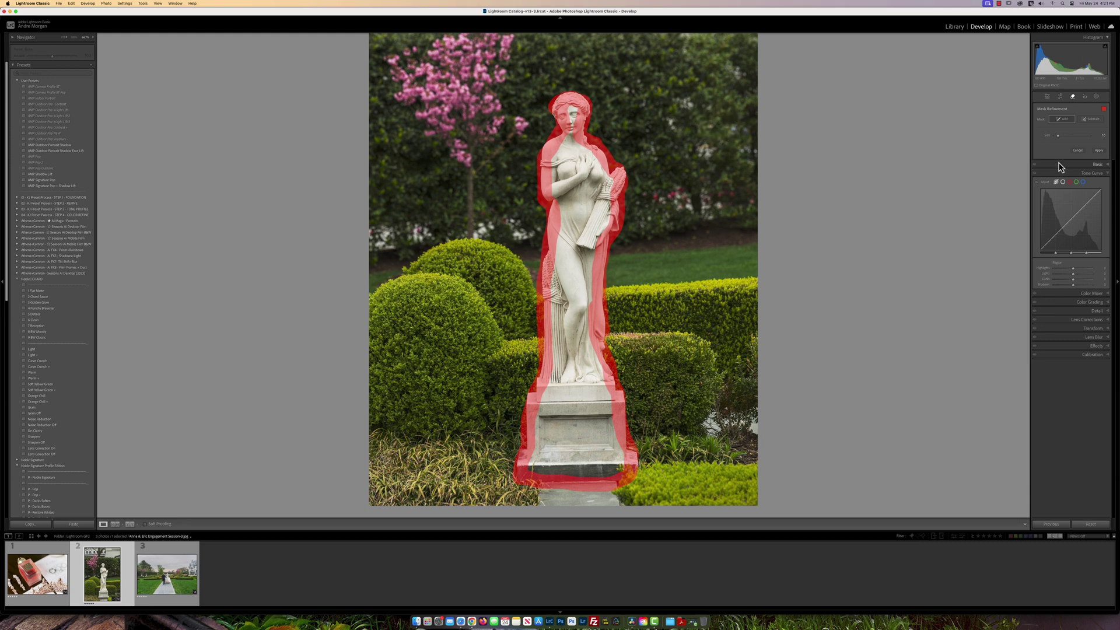
Step: Discard that mask, enable Object Aware with a slightly larger brush, and outline the statue
click(1078, 150)
click(1040, 140)
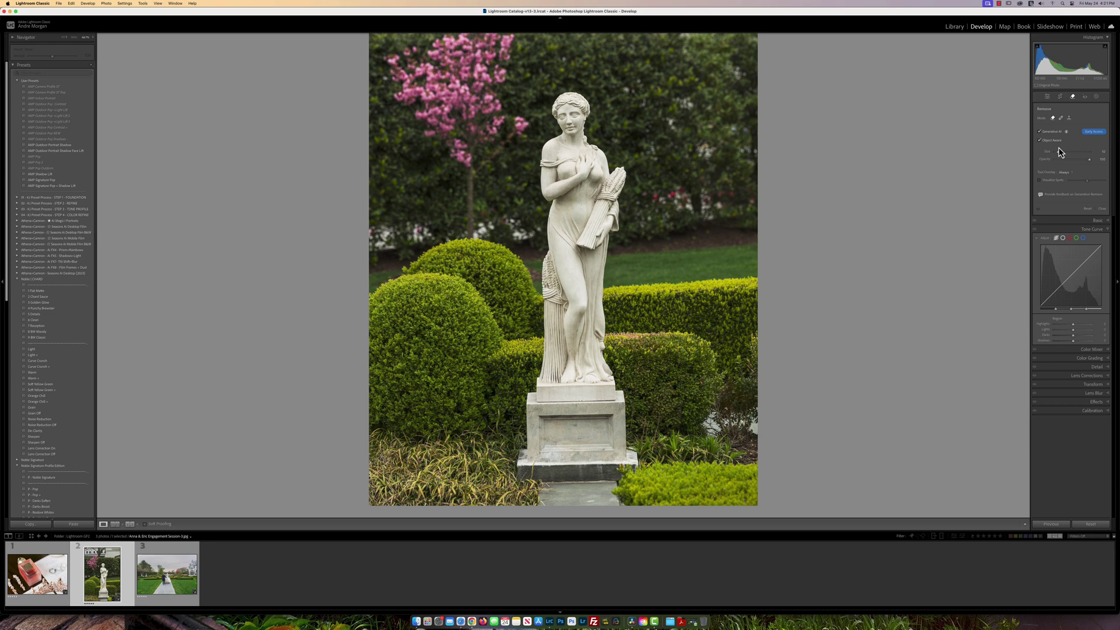
drag(1061, 152, 1062, 152)
mouse_move(574, 129)
mouse_down()
mouse_move(567, 145)
mouse_move(553, 128)
mouse_move(565, 120)
mouse_move(555, 105)
mouse_move(572, 92)
mouse_move(592, 112)
mouse_move(584, 138)
mouse_move(622, 391)
mouse_move(520, 388)
mouse_move(539, 169)
mouse_move(559, 140)
mouse_up()
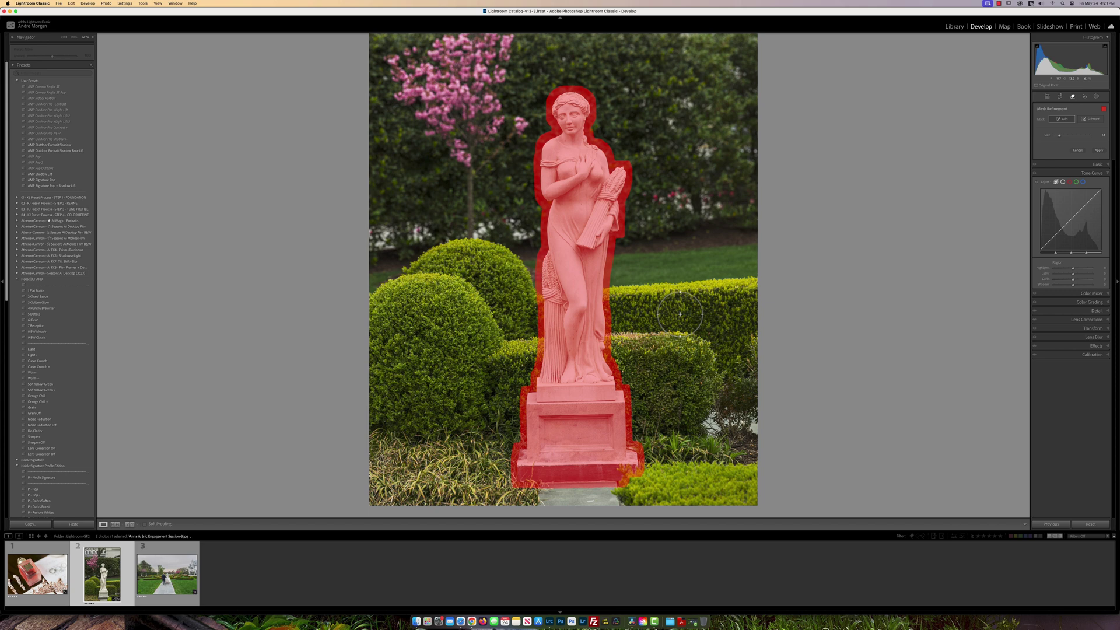
scroll(680, 314, up, 1)
Step: Generate the statue removal and switch to the second variation showing hedge and ornamental grasses
click(1100, 151)
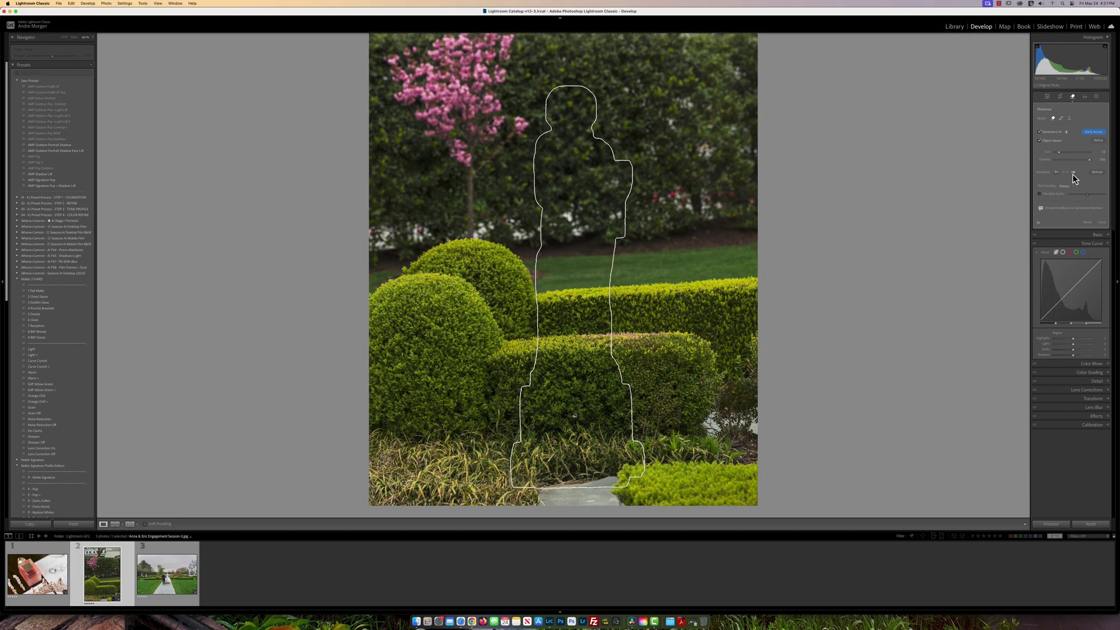
click(1073, 173)
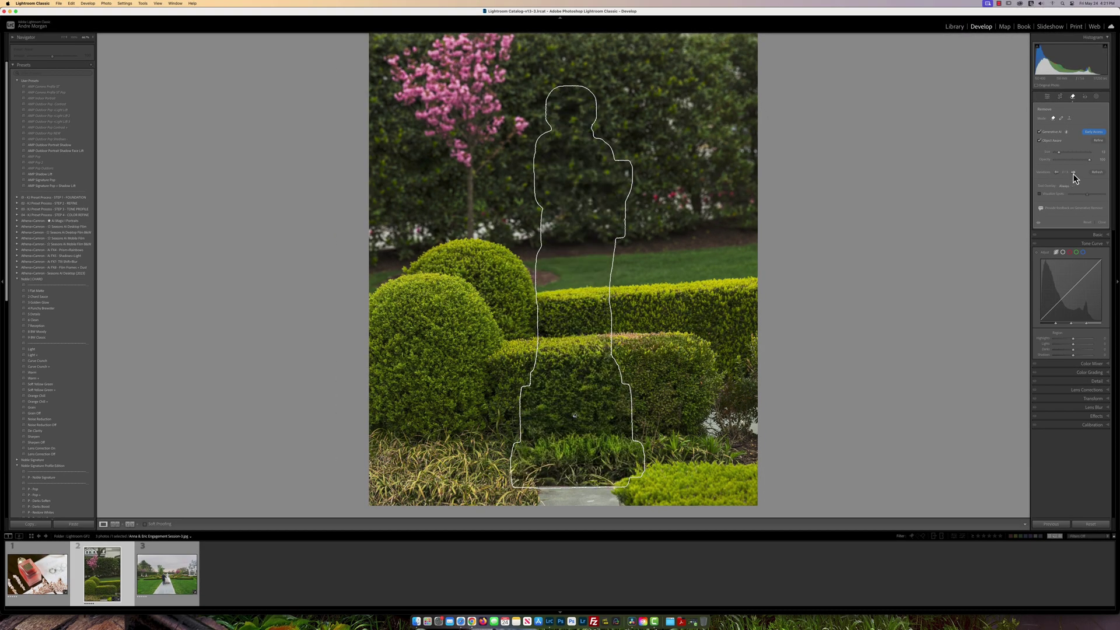
click(1073, 174)
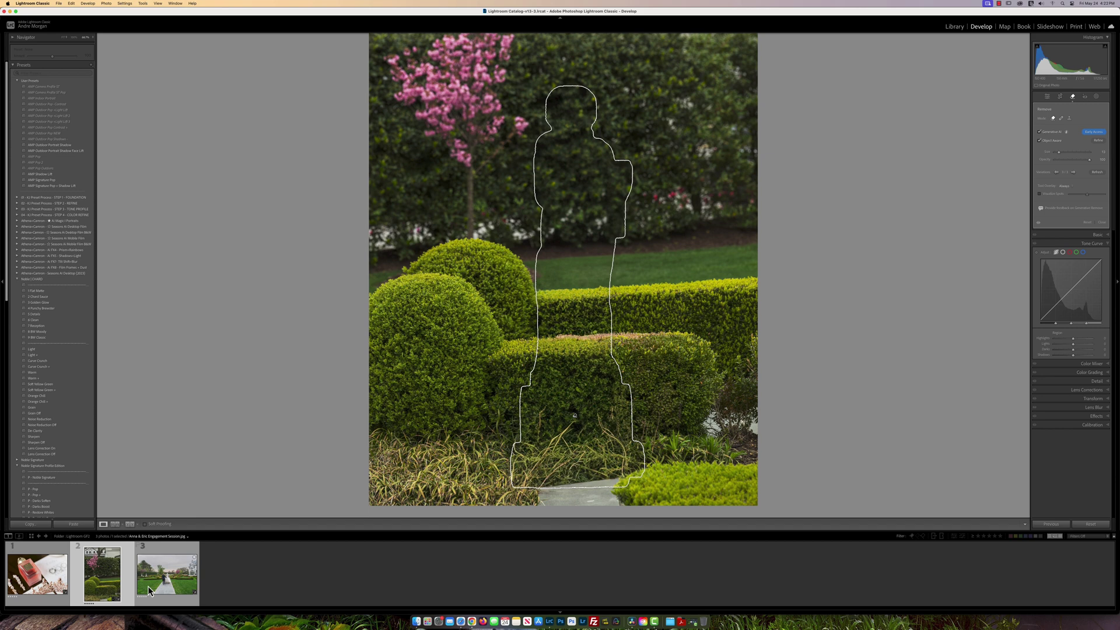
Step: Paint over the groom, generate the removal, pick a variation without him, and commit
click(174, 581)
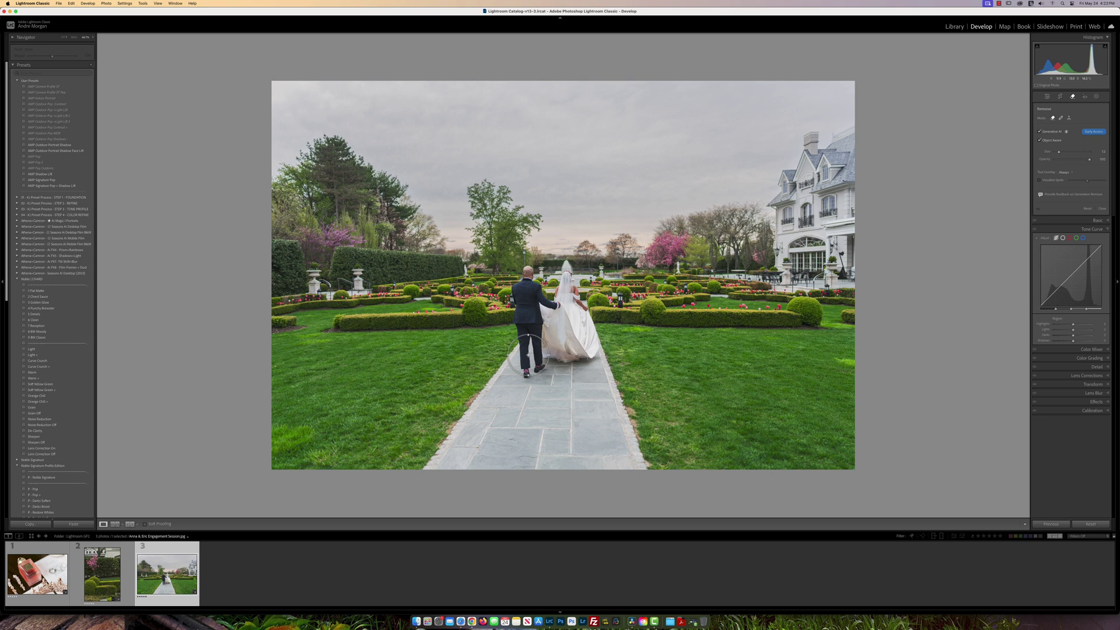
scroll(528, 356, down, 4)
mouse_move(528, 376)
mouse_down()
mouse_move(541, 320)
mouse_move(556, 304)
mouse_move(523, 276)
mouse_move(526, 374)
mouse_up()
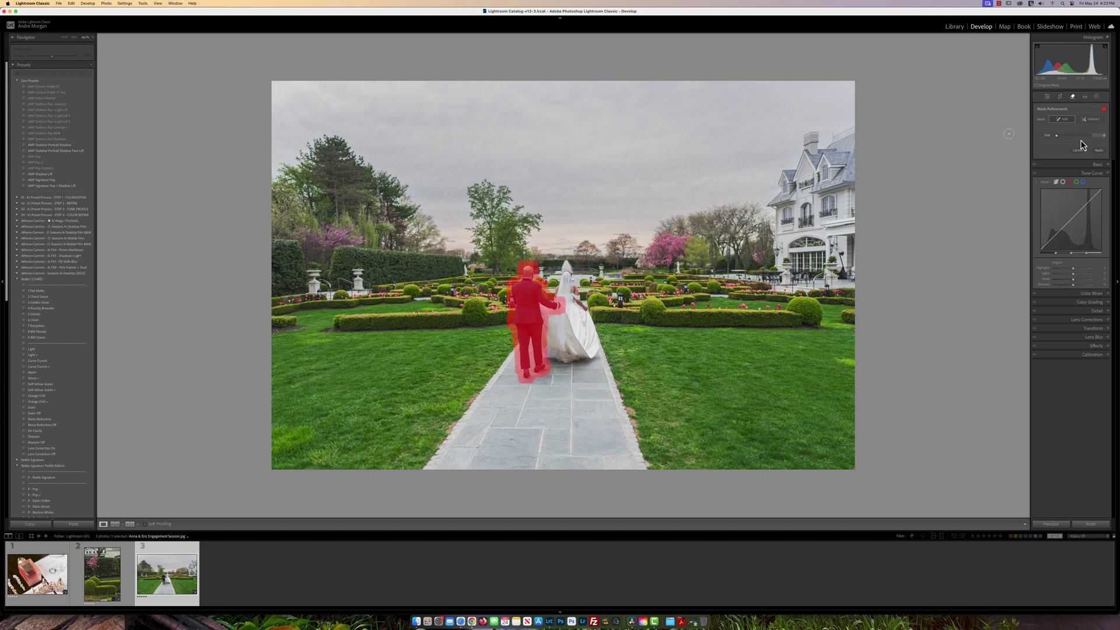
click(1099, 150)
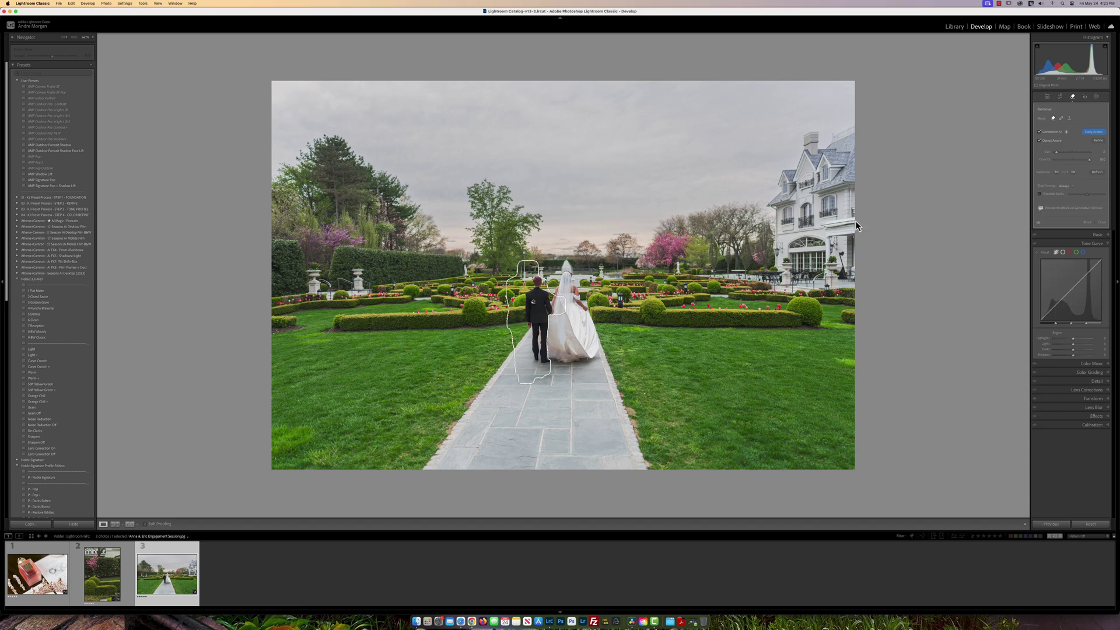
click(1074, 174)
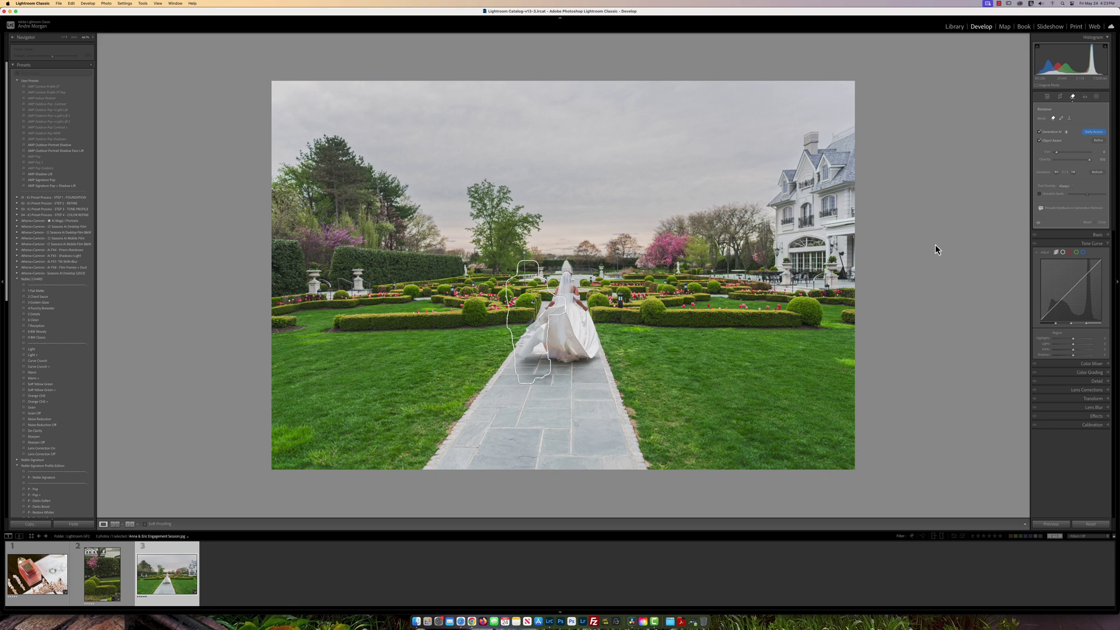
key(Return)
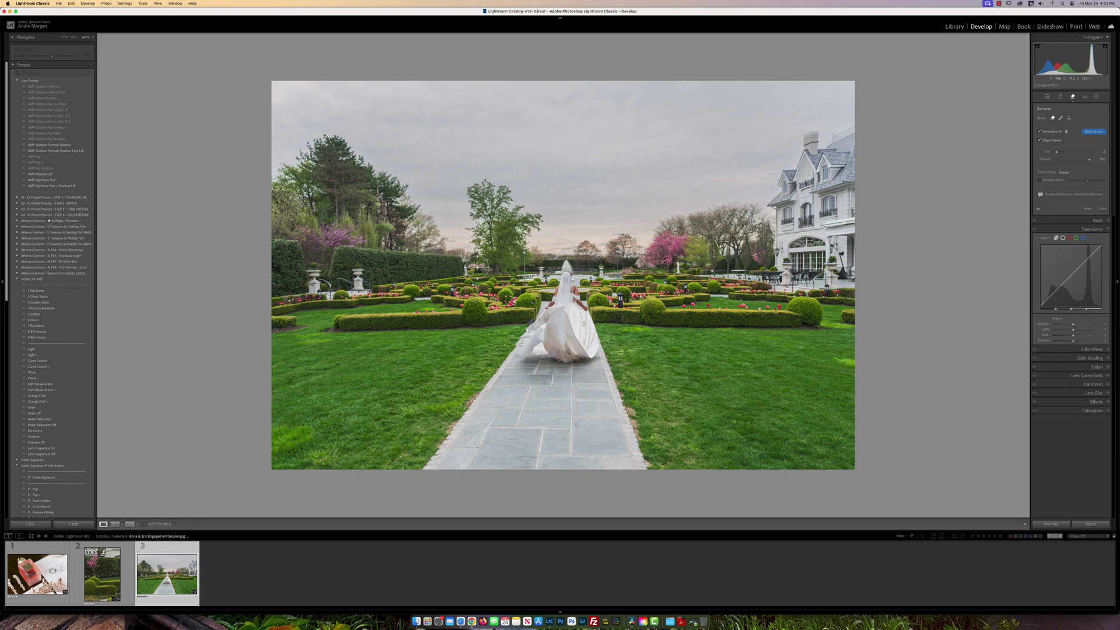
click(88, 37)
click(97, 62)
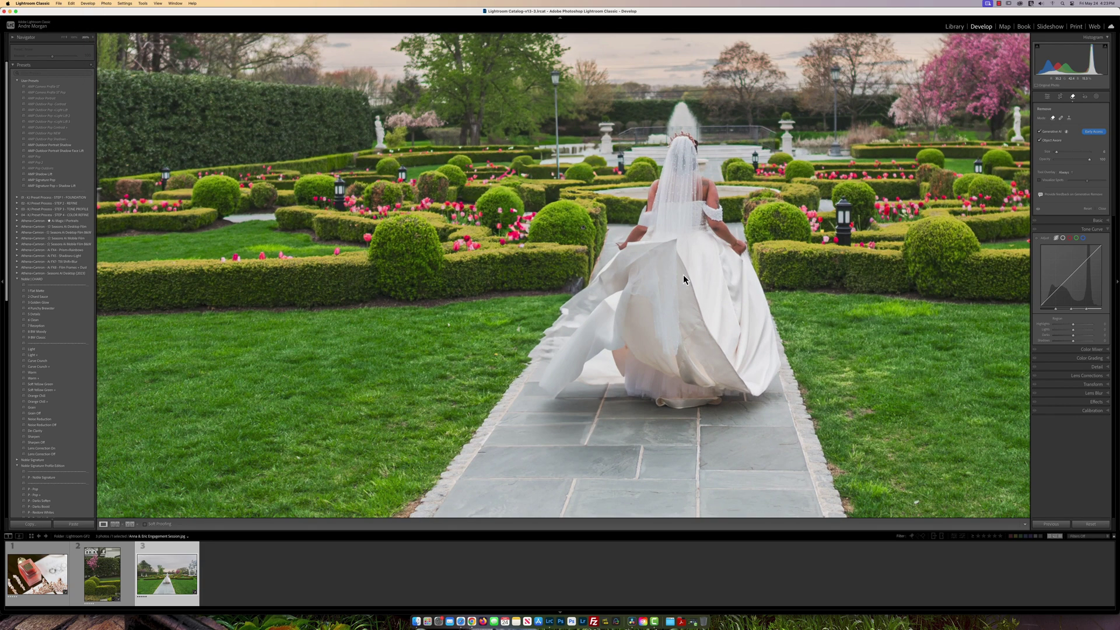
drag(698, 244, 604, 288)
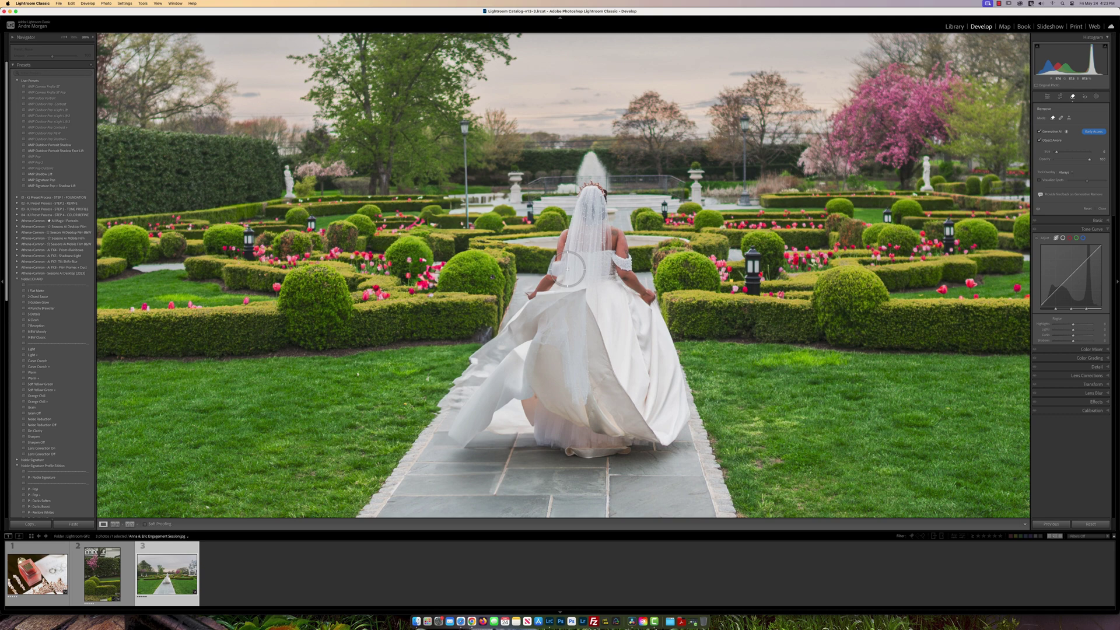
click(90, 38)
click(96, 32)
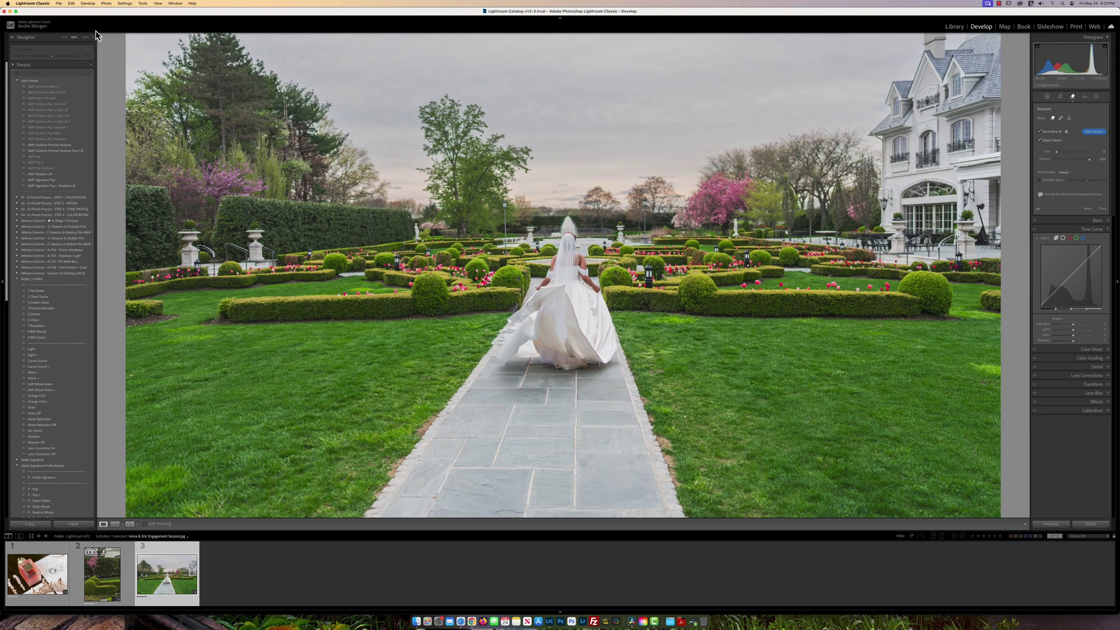